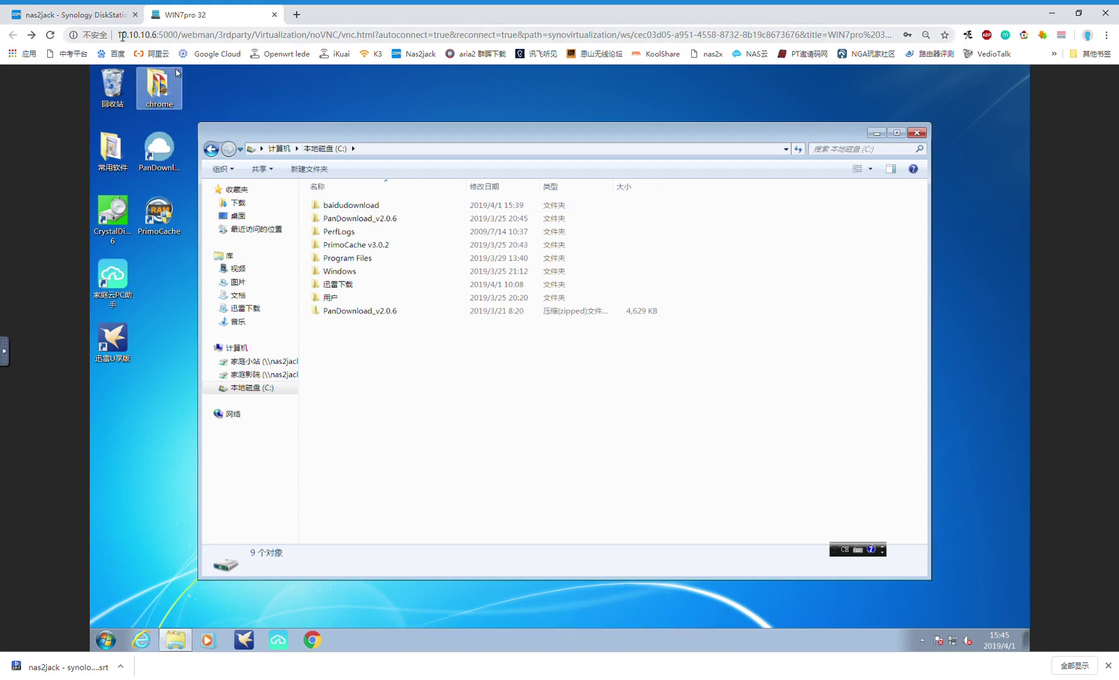
Switch to the Synology DiskStation page and view the contents of the 家庭小站 shared folder in File Station.
click(111, 17)
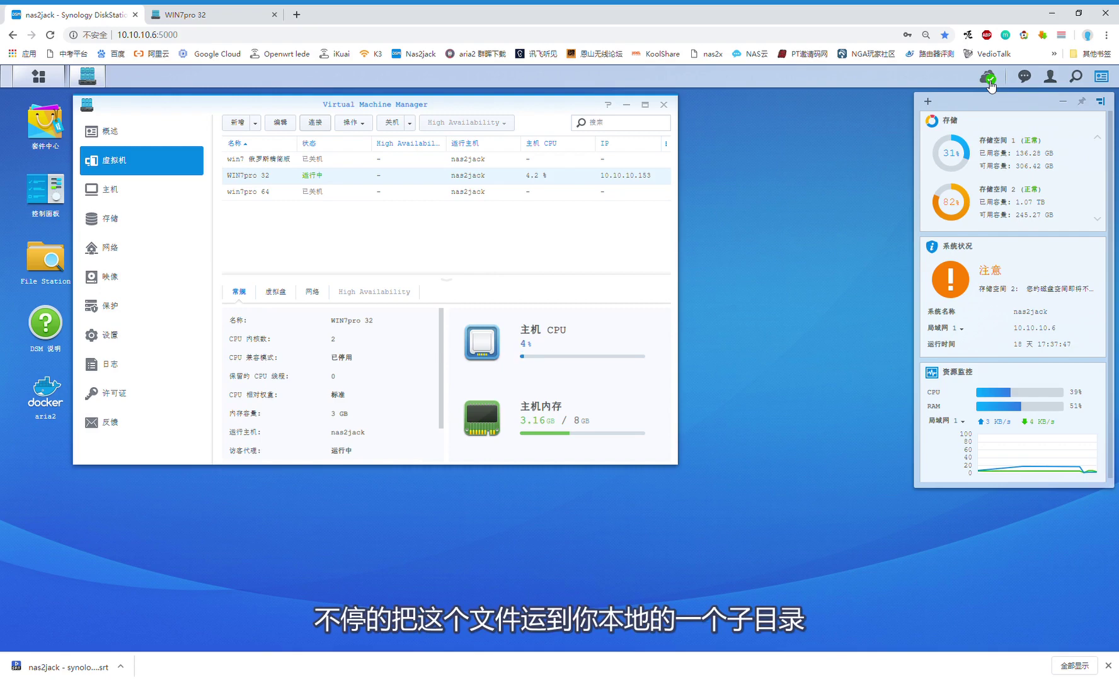
click(51, 278)
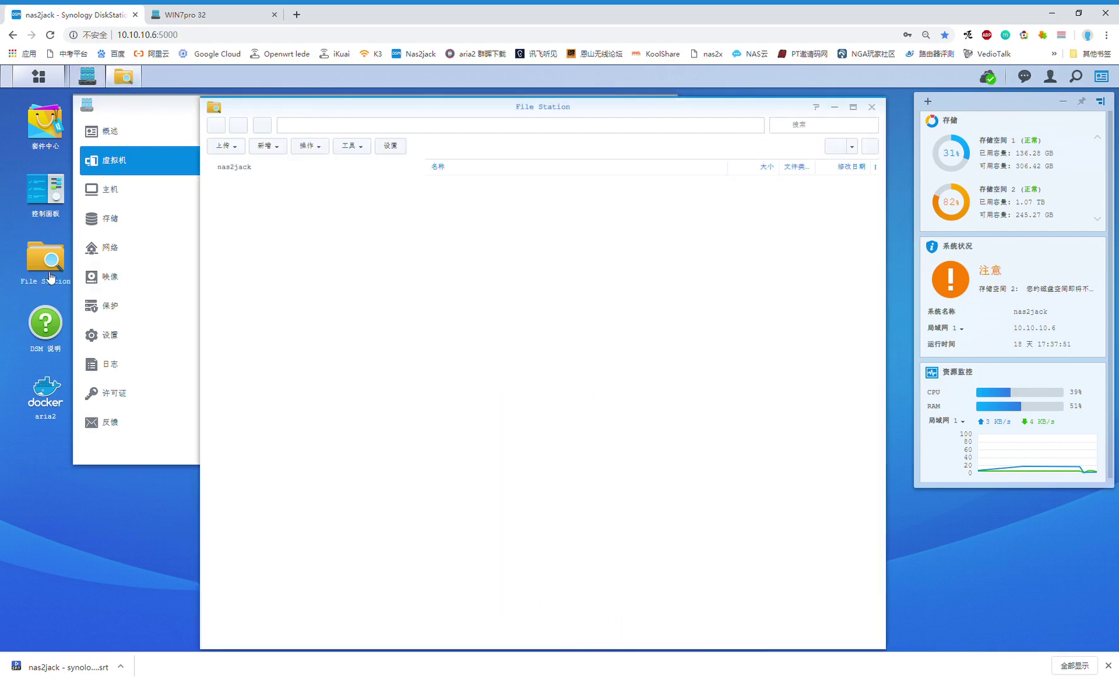
click(227, 267)
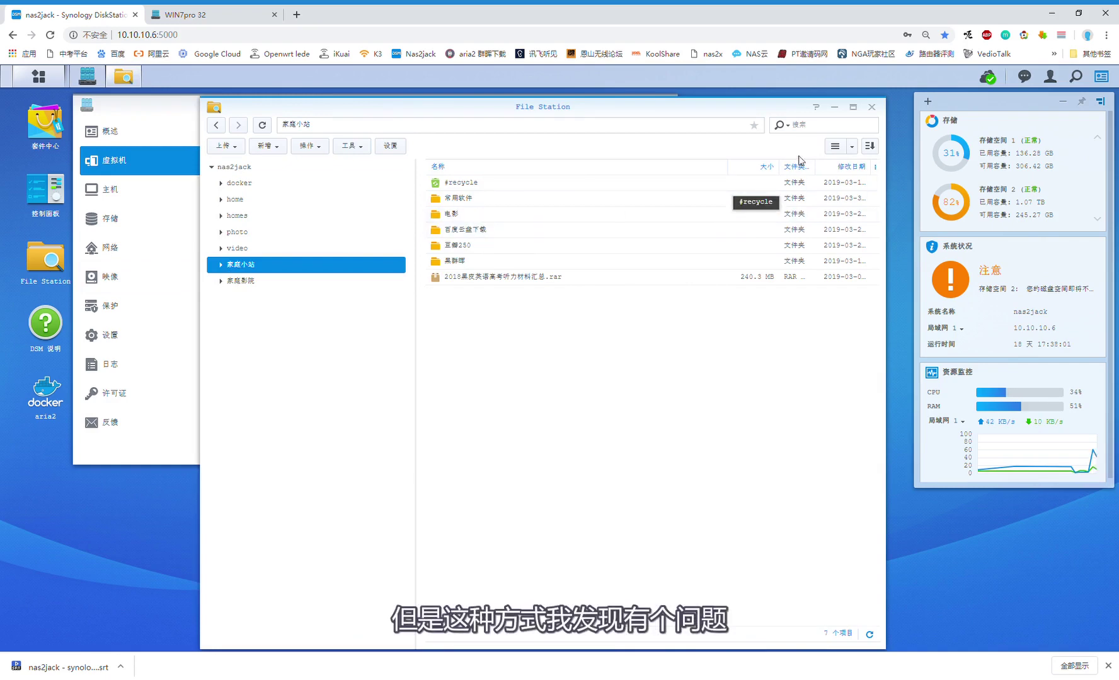
click(872, 107)
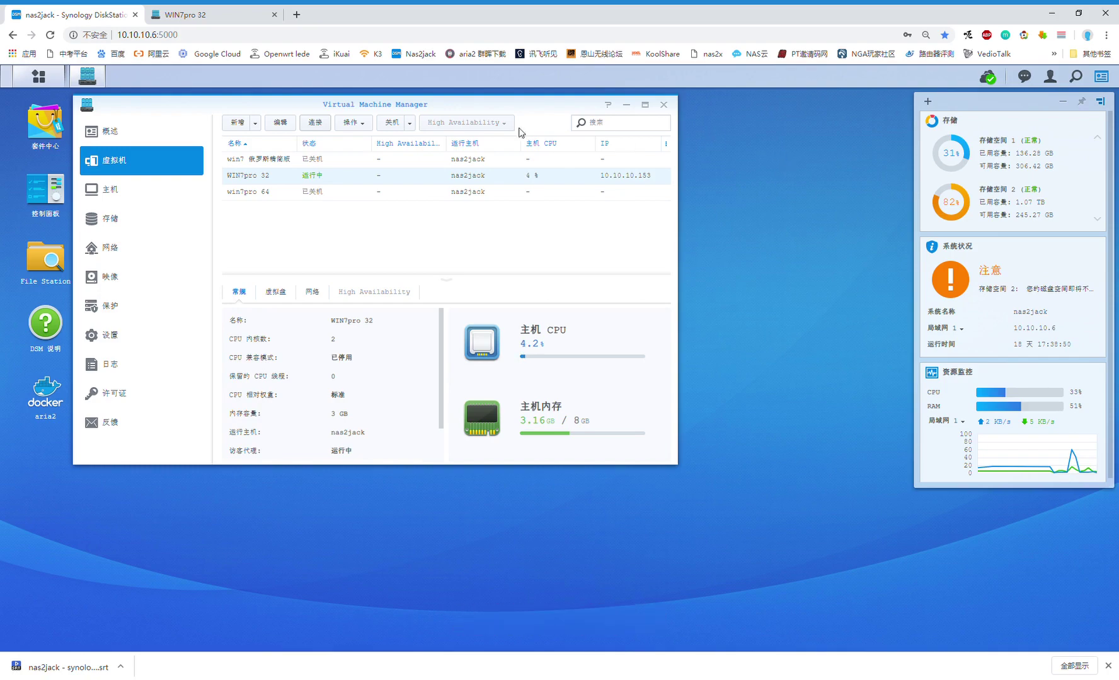
In the WIN7pro 32 virtual machine, browse to C:\PanDownload_v2.0.6\PanDownload and examine the options for sending the PanDownload program elsewhere.
click(230, 15)
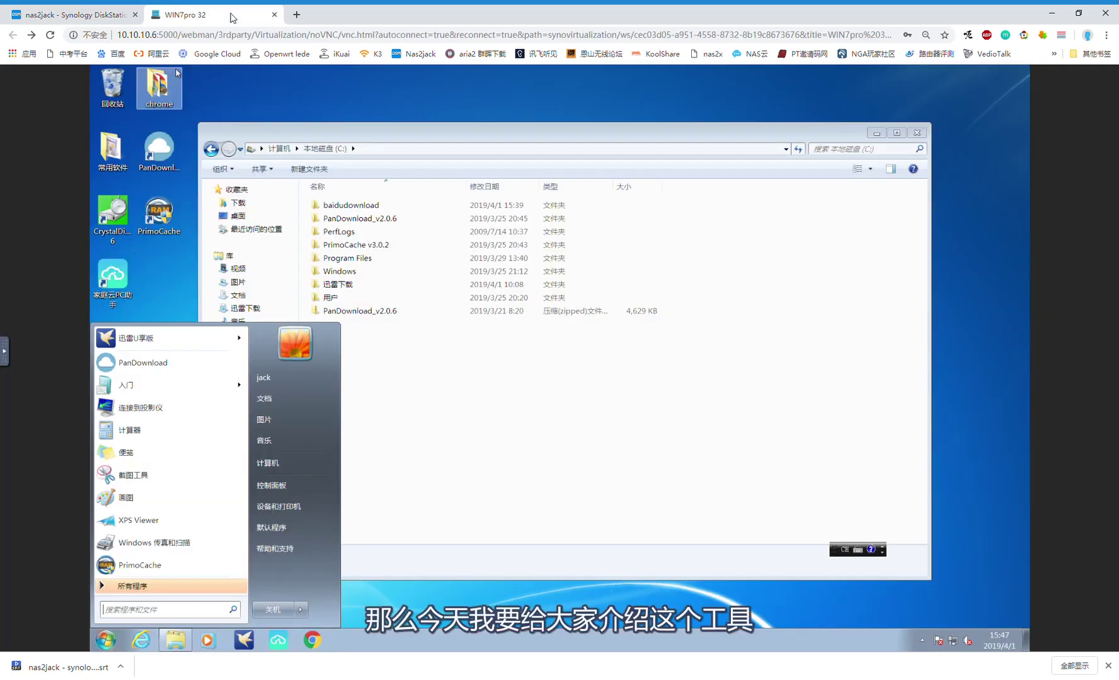
click(636, 513)
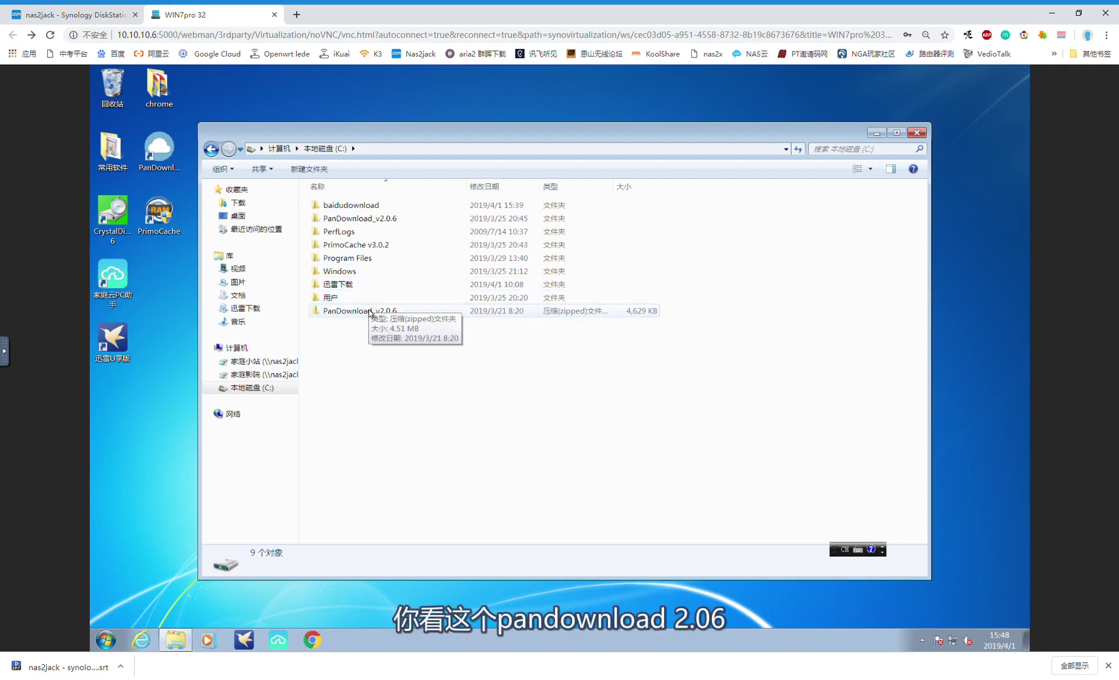
double_click(392, 219)
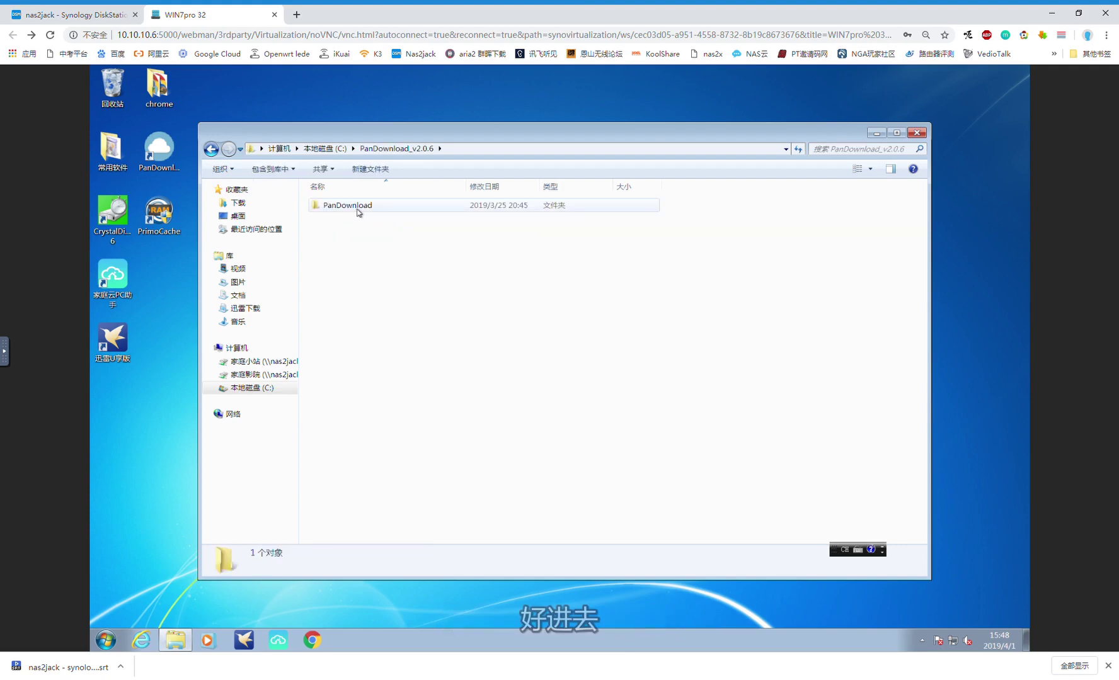
double_click(356, 206)
right_click(363, 248)
mouse_move(456, 332)
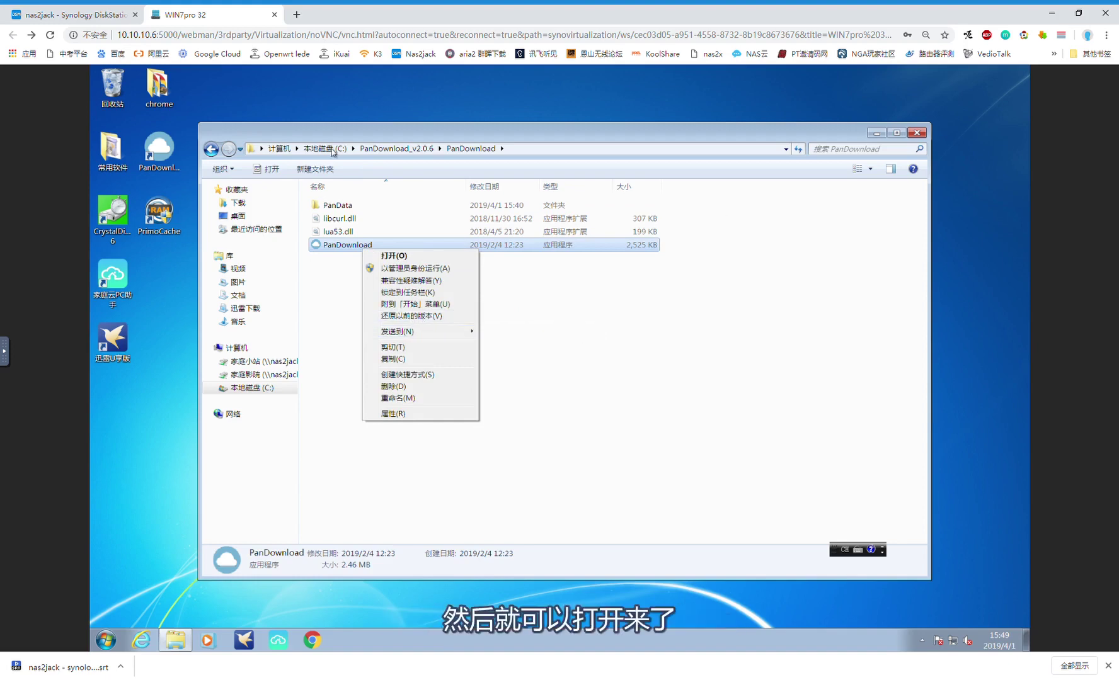
click(191, 117)
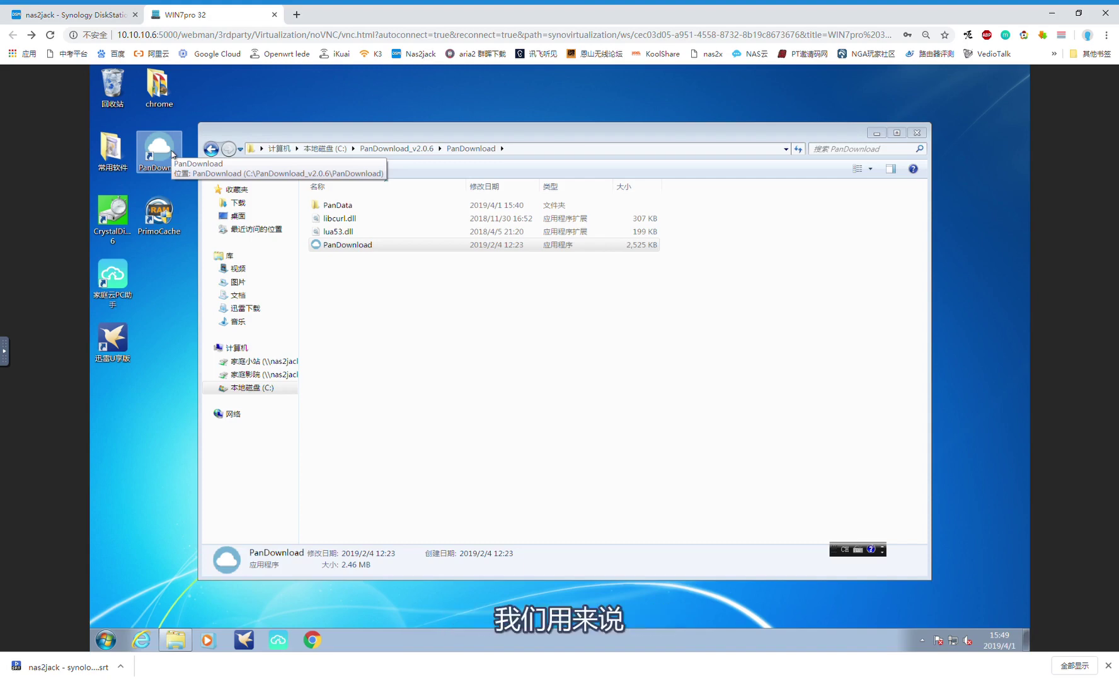
Launch PanDownload from the virtual machine's desktop and show the signed-in account's cloud drive files and account options.
double_click(172, 154)
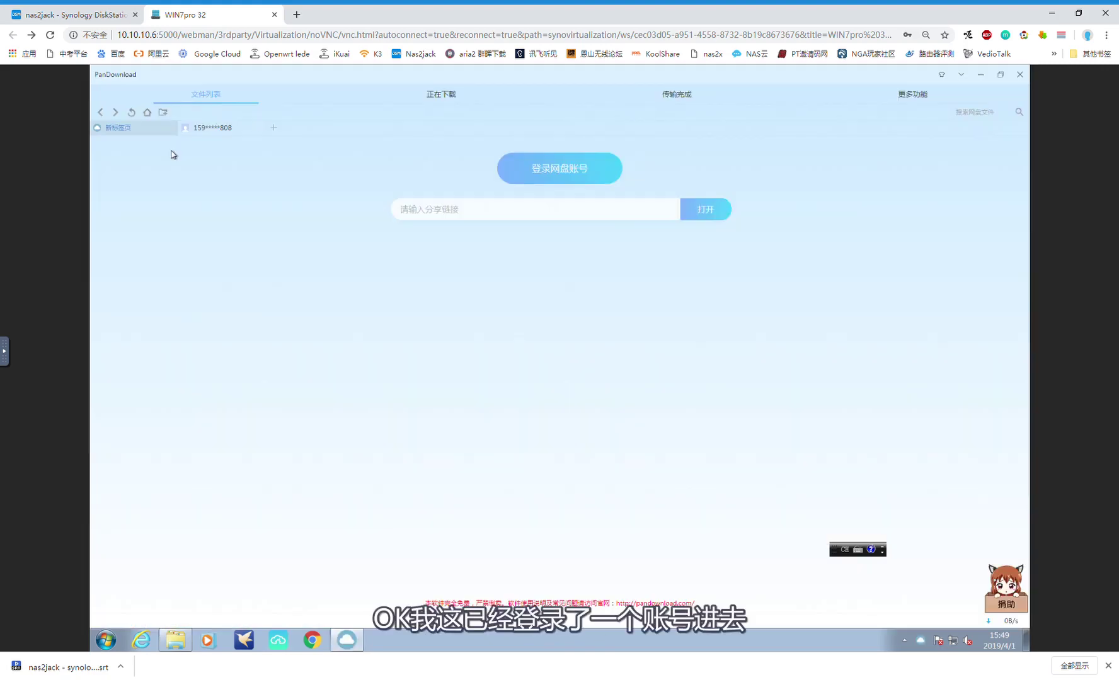
click(210, 128)
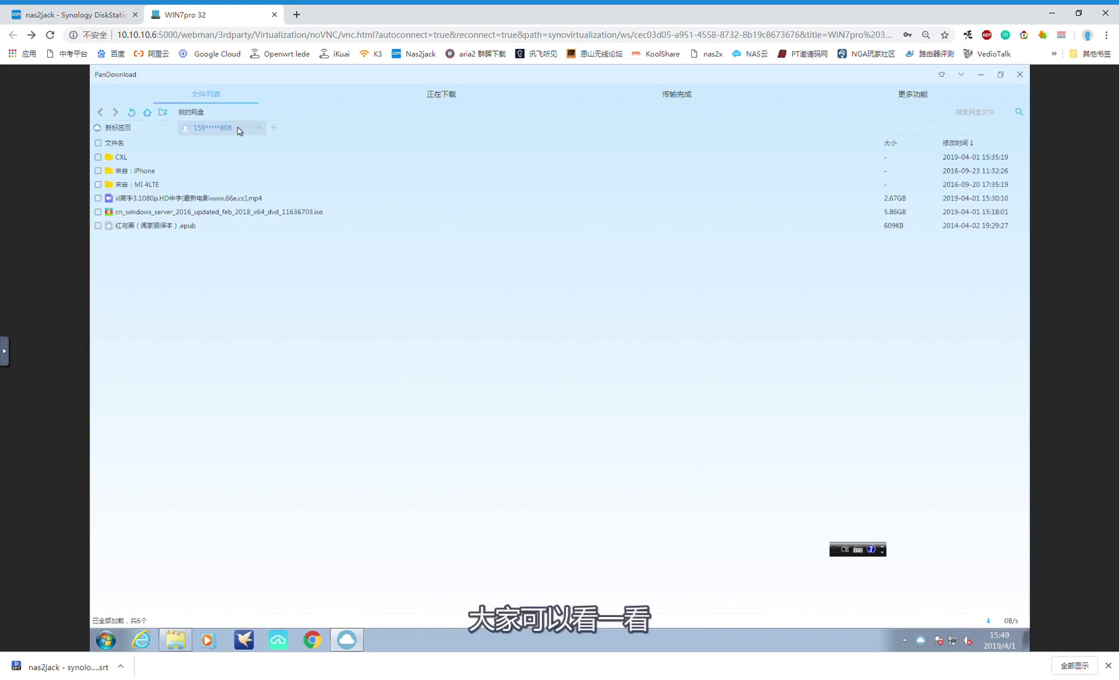
right_click(237, 128)
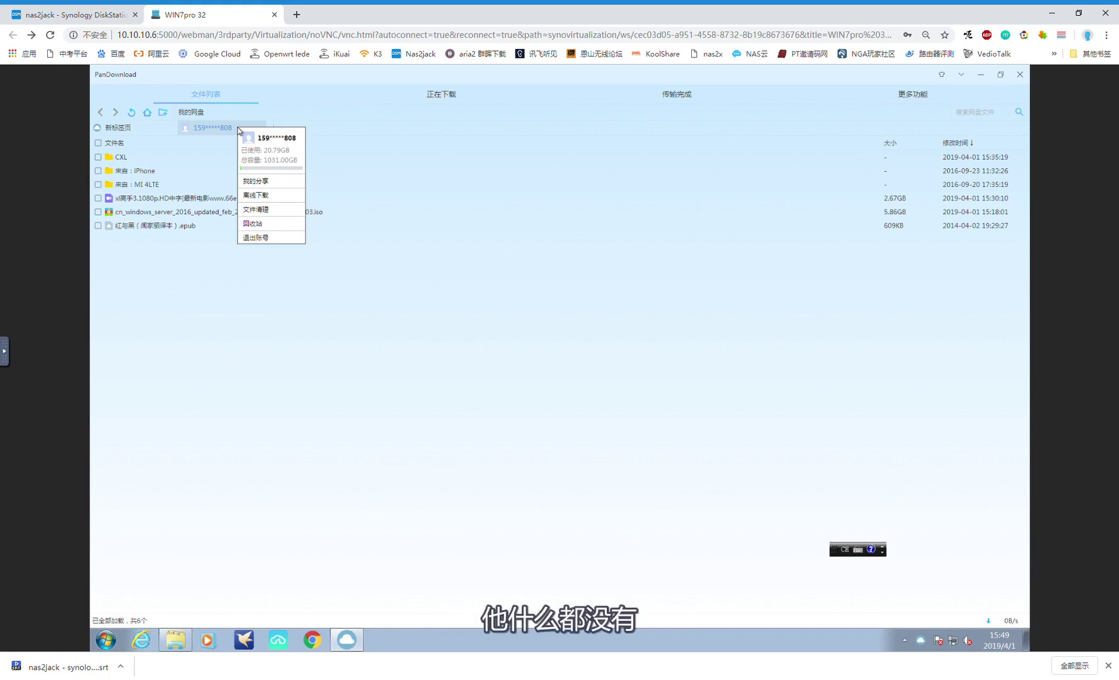
click(186, 301)
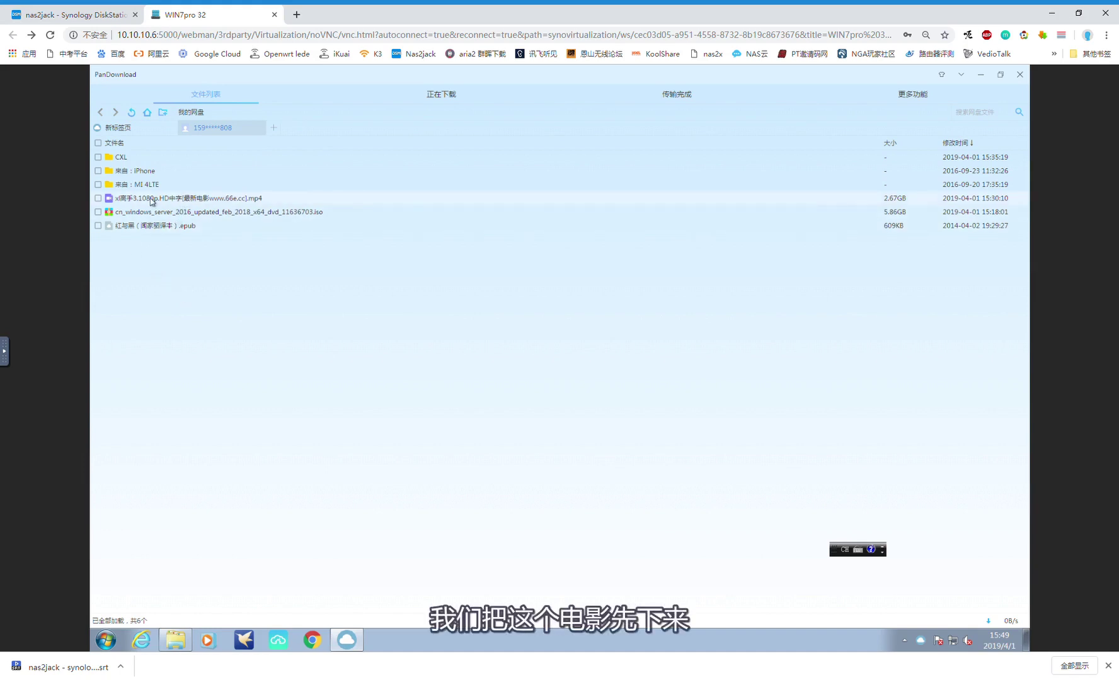
Start downloading the MP4 movie from the cloud drive, view its progress, and restore the PanDownload window to its smaller size.
click(97, 199)
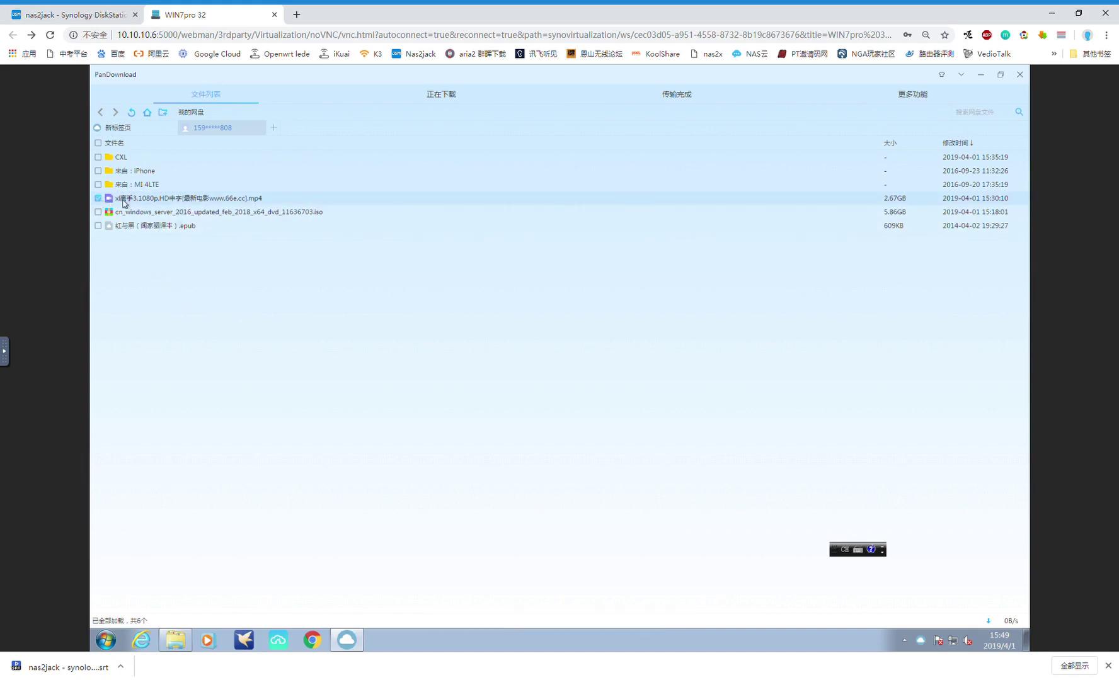
right_click(192, 203)
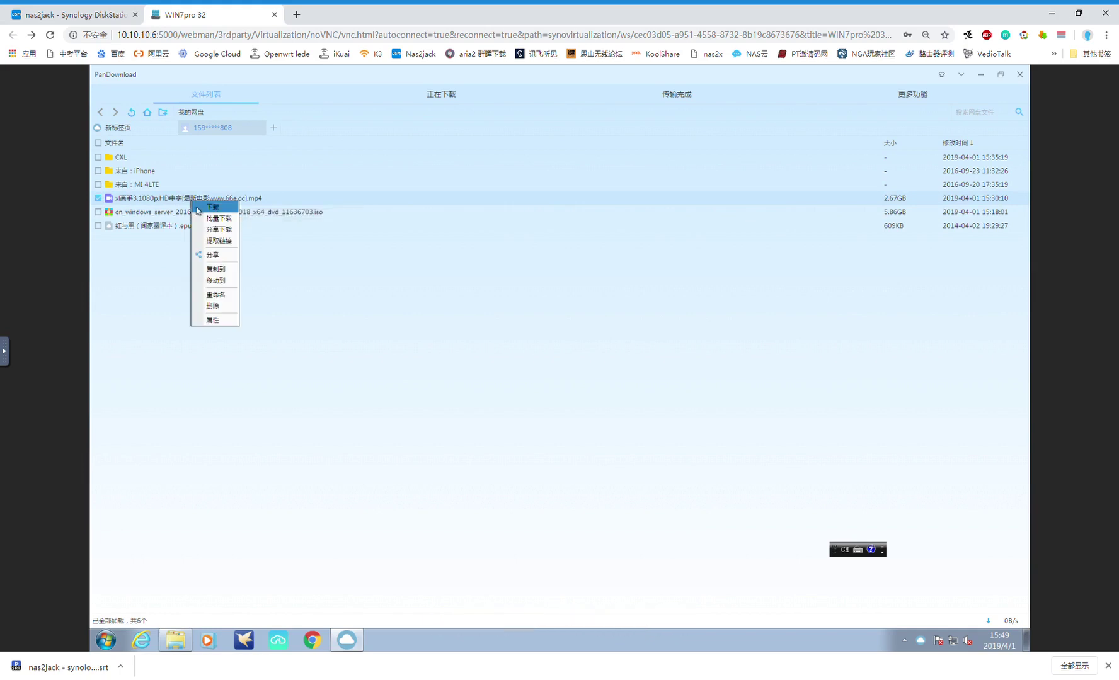
click(199, 209)
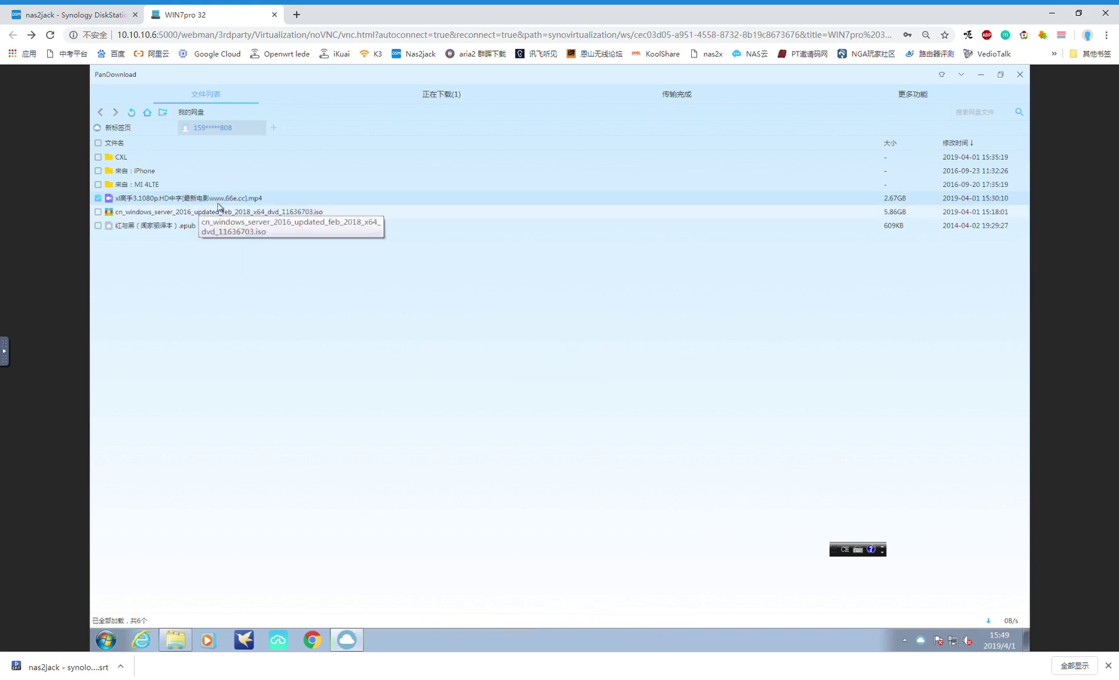
click(446, 99)
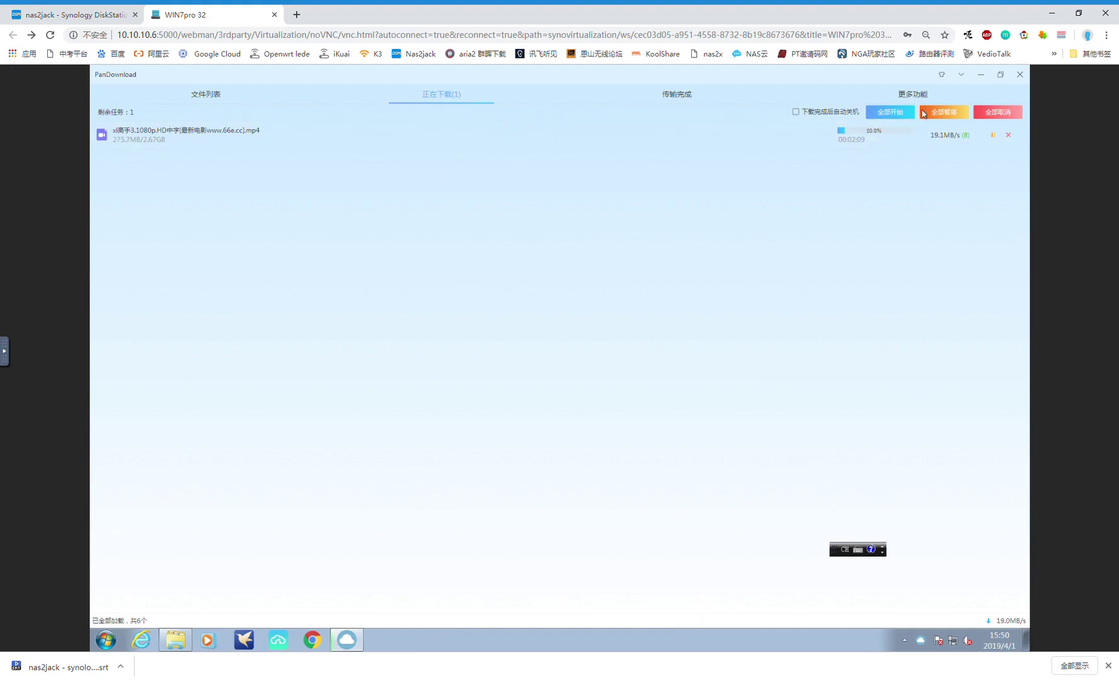
click(997, 80)
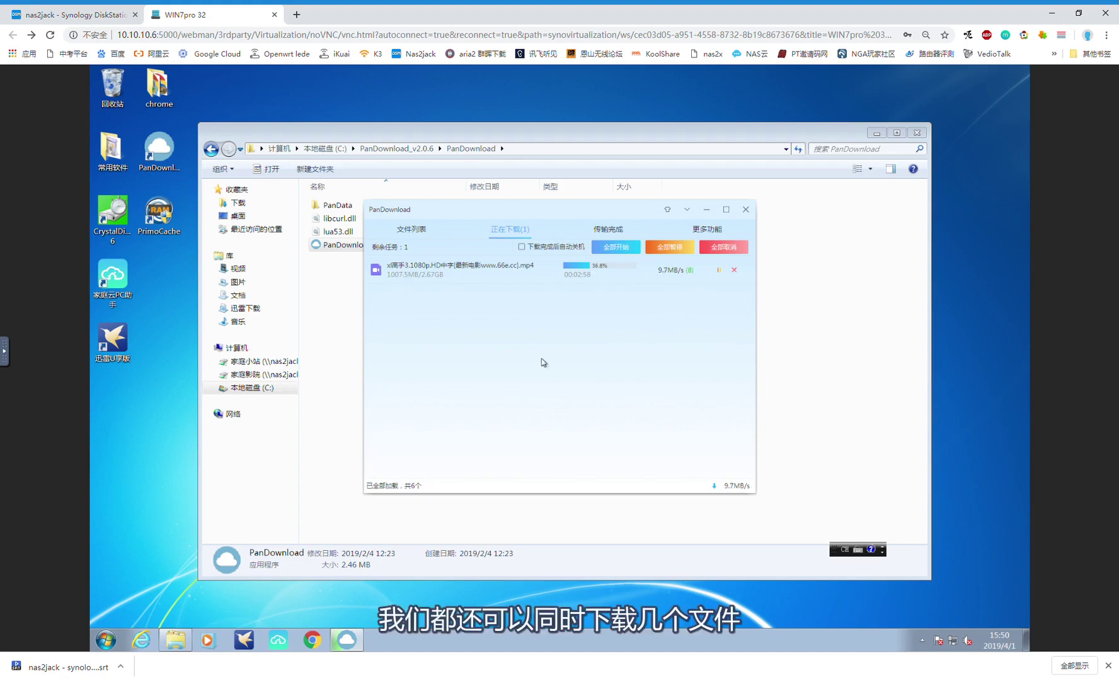
Start downloading only cn_windows_server_2016_updated_feb_2018_x64_dvd_11636703.iso from the file list and view the active downloads.
click(418, 232)
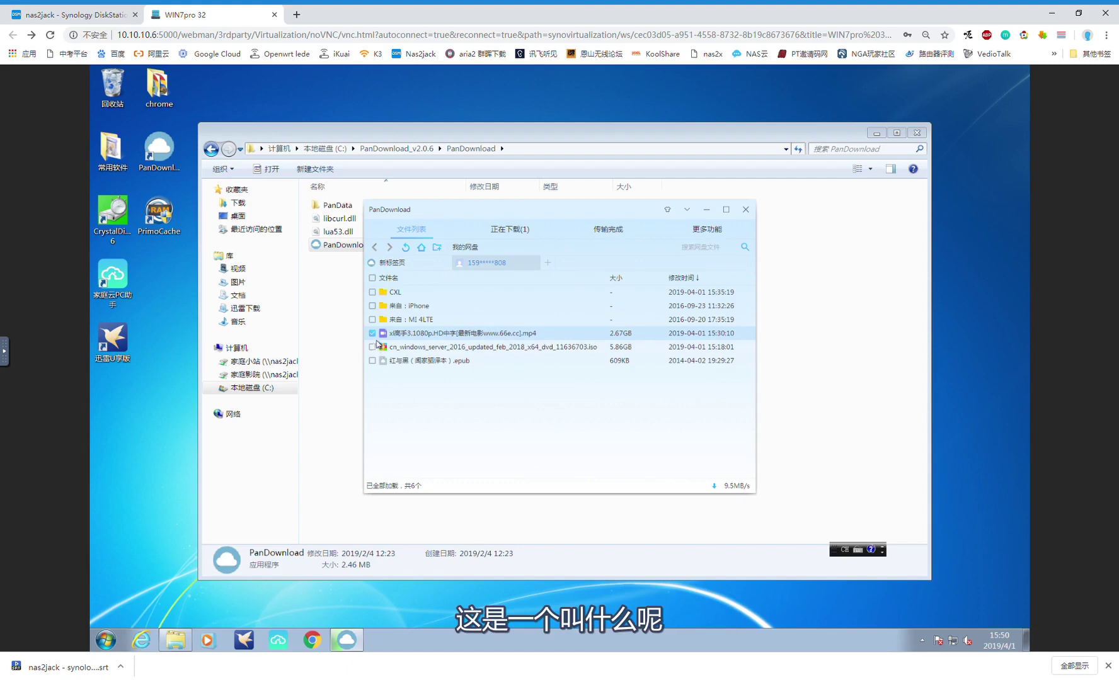
click(374, 334)
click(373, 348)
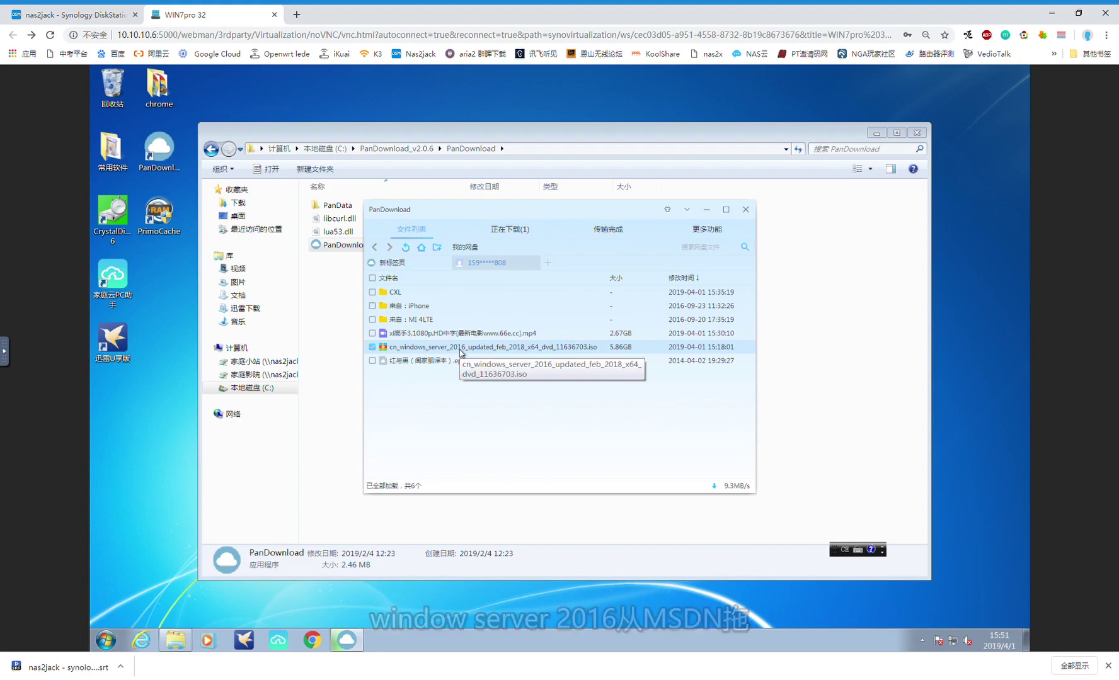
right_click(460, 352)
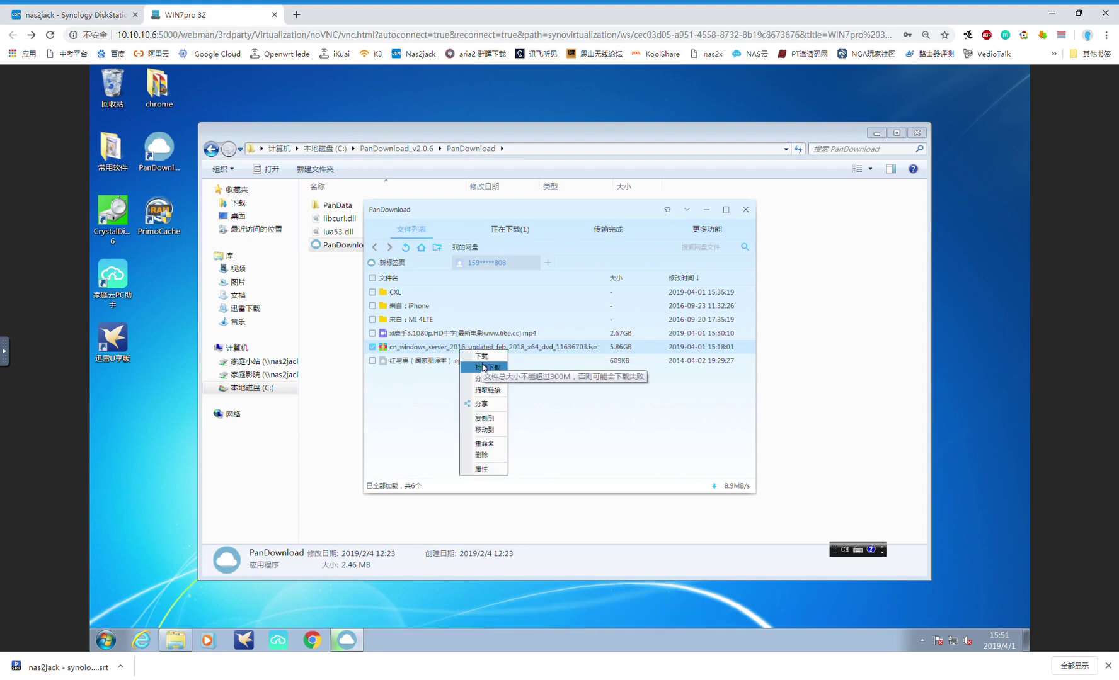
click(490, 359)
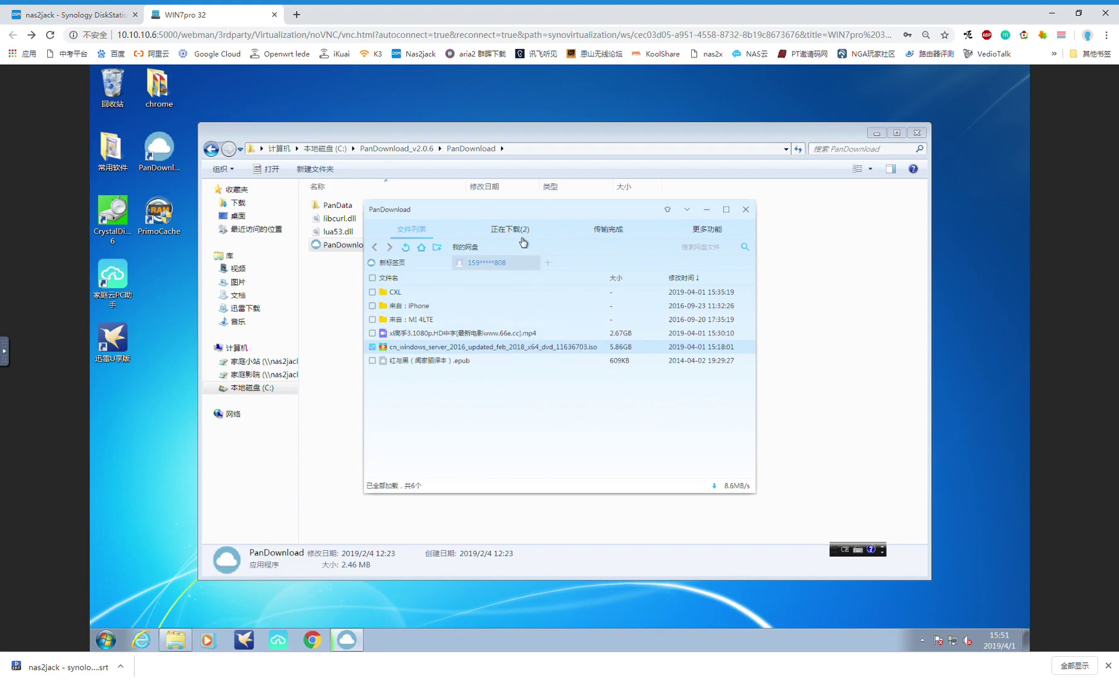
click(511, 231)
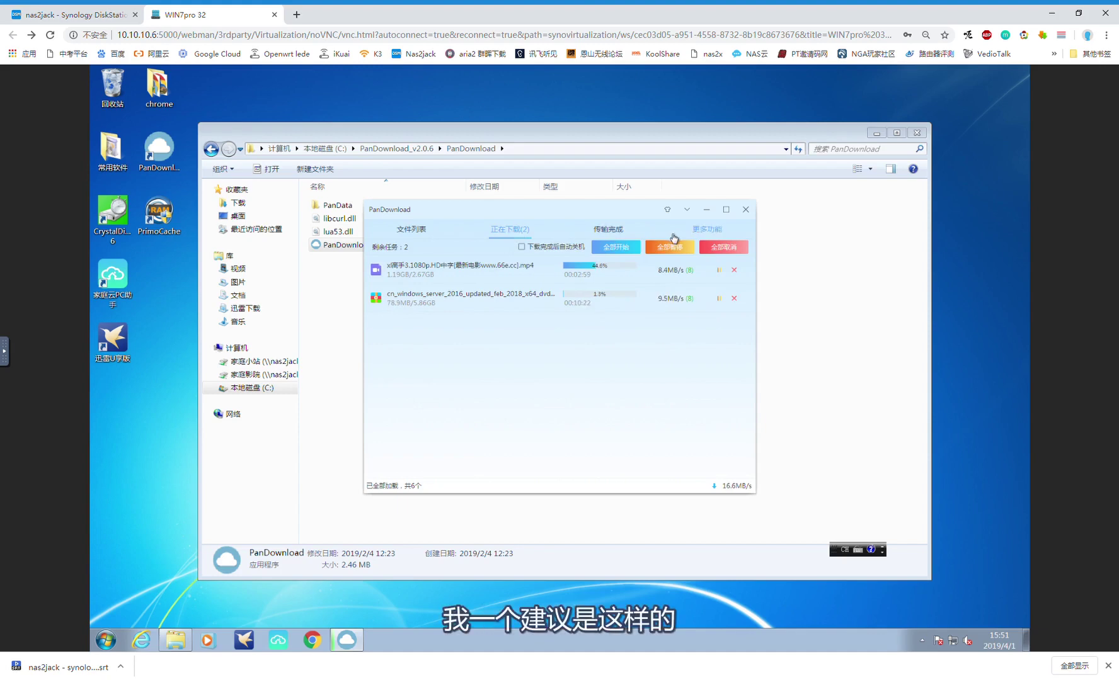
Review PanDownload's download settings, such as the save path, parallel tasks, speed limit and maximum connections.
click(705, 234)
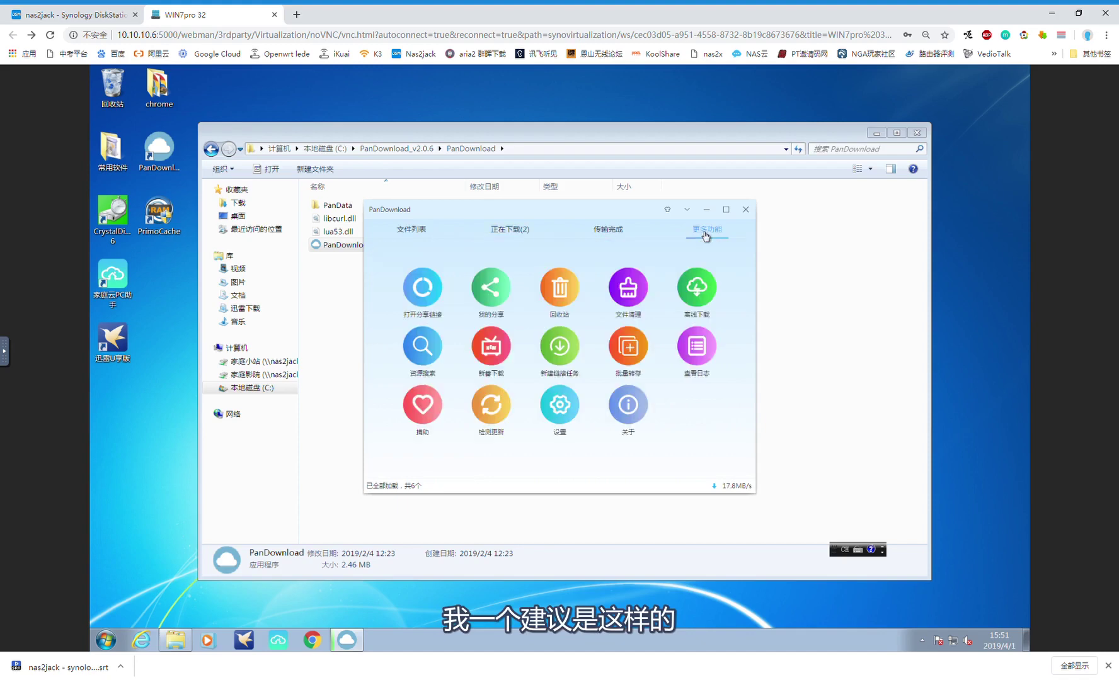
click(560, 403)
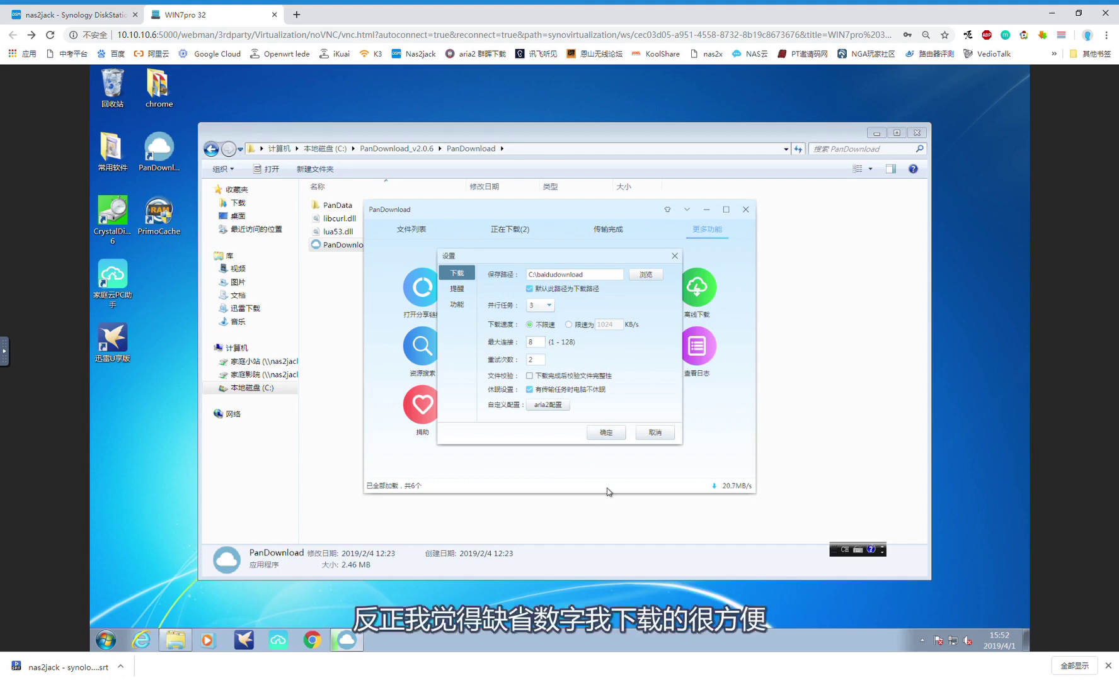
click(610, 435)
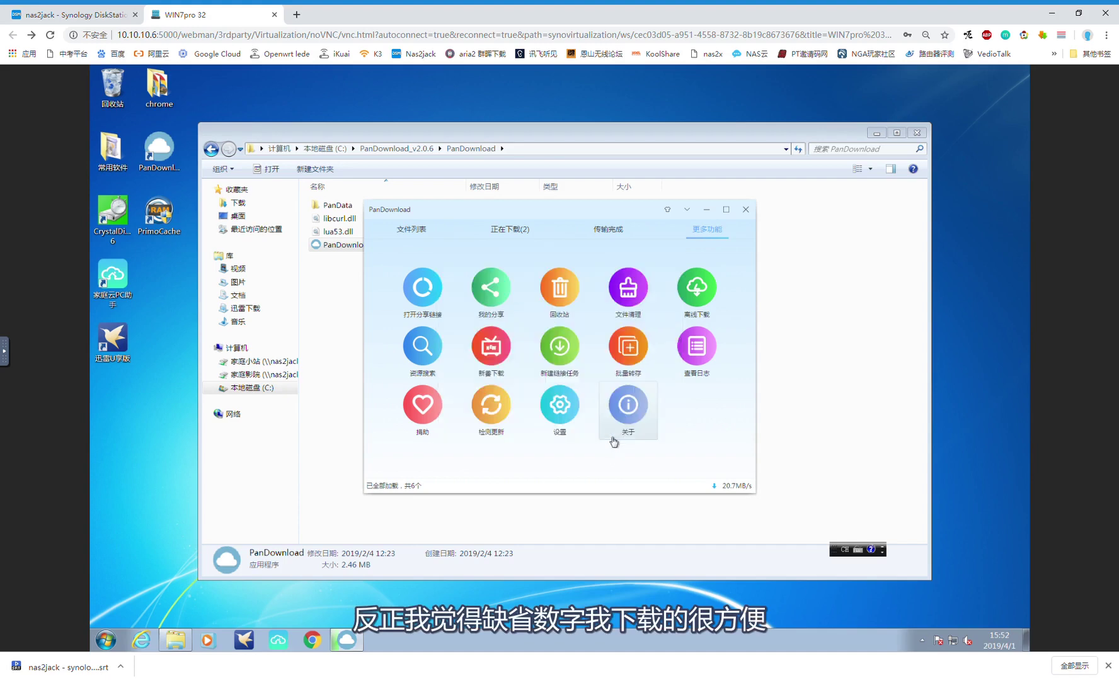
Check the progress of both active downloads and the drive's file list, and leave the PanDownload window minimized.
click(514, 239)
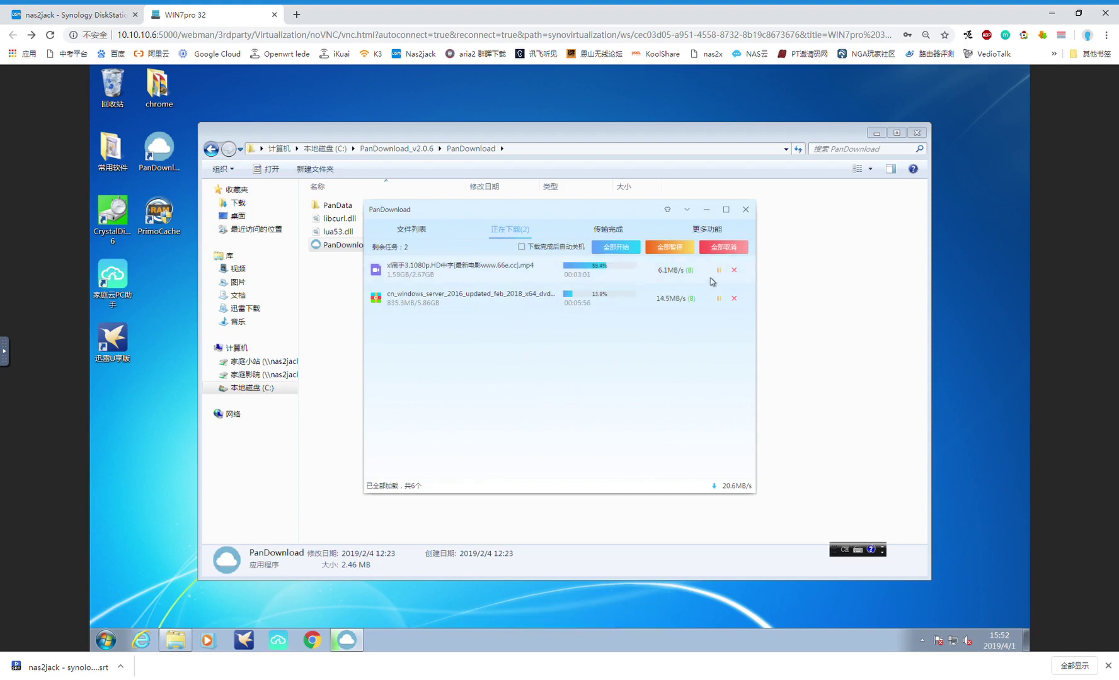
click(714, 208)
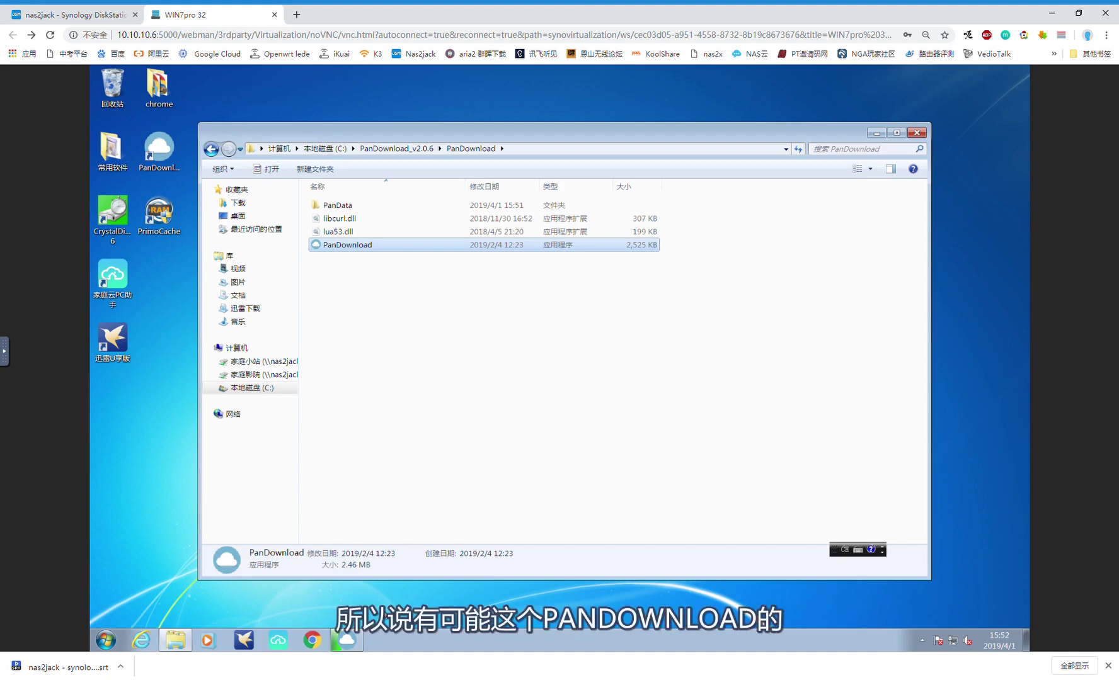
click(347, 641)
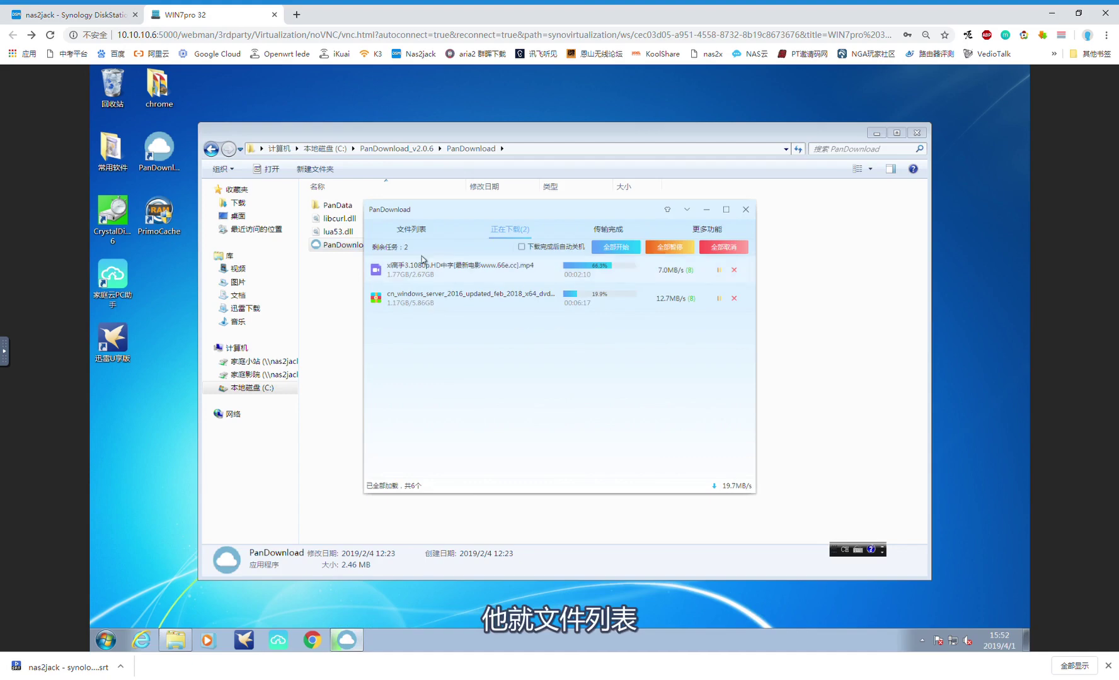
click(414, 231)
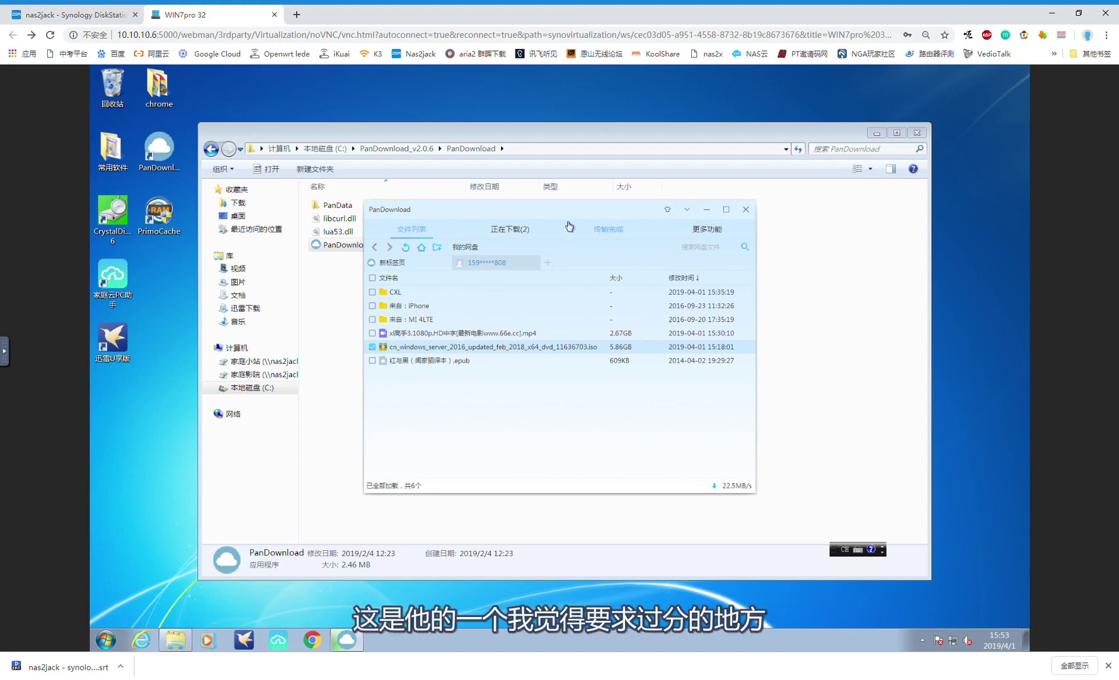
click(519, 231)
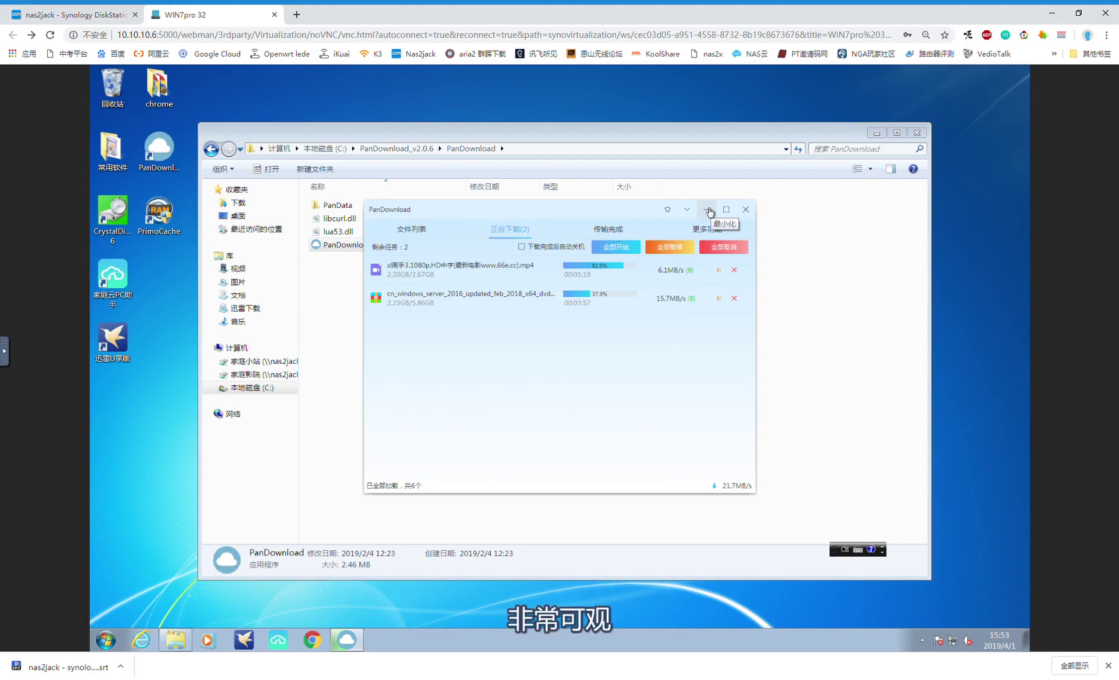
click(709, 210)
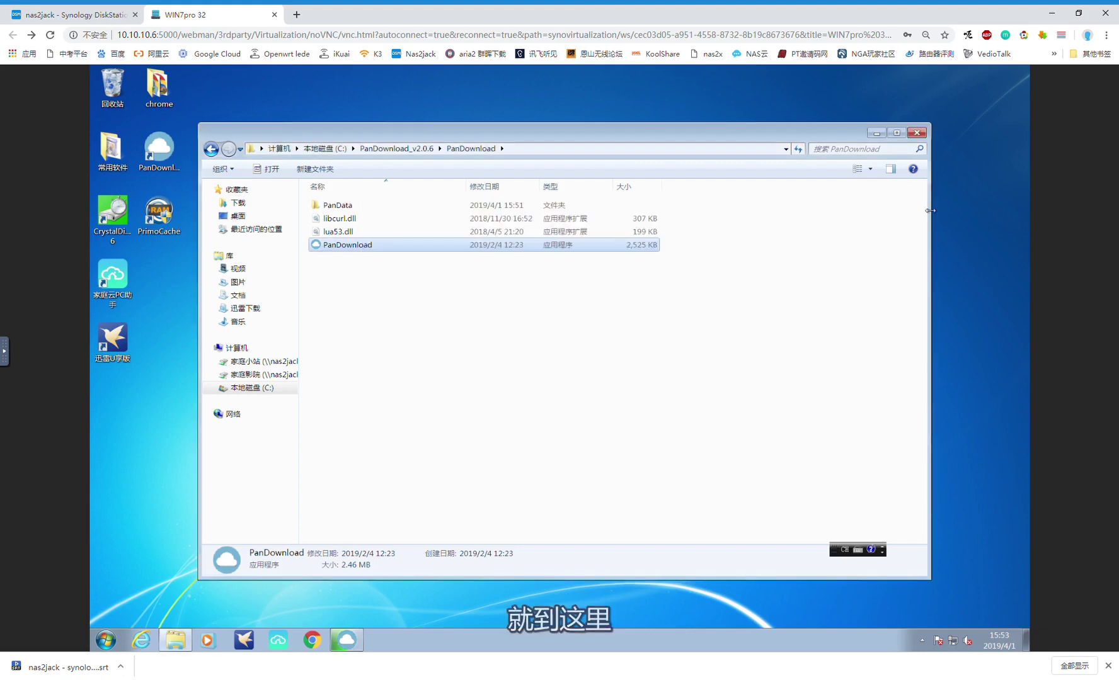